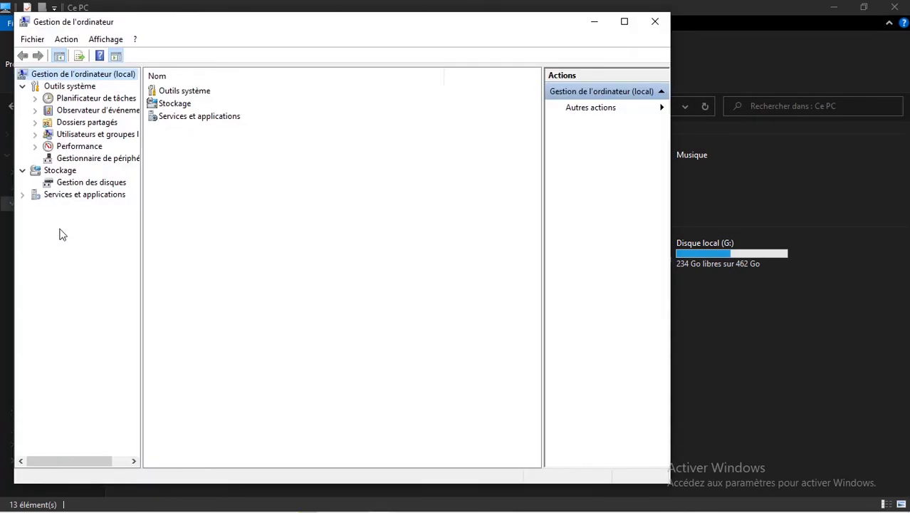
Open Gestion des disques and shrink the G: volume on Disque 1 by 3758 MB.
left_click_drag(223, 24, 301, 39)
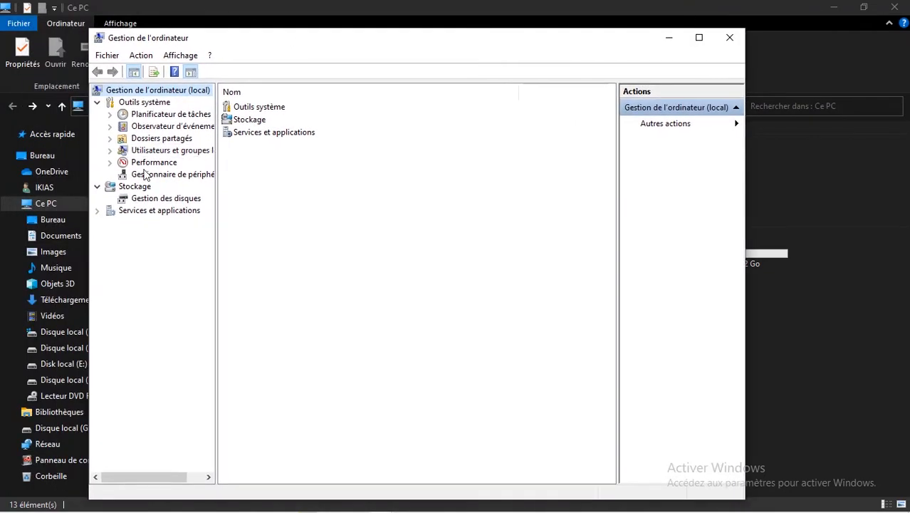
left_click(155, 202)
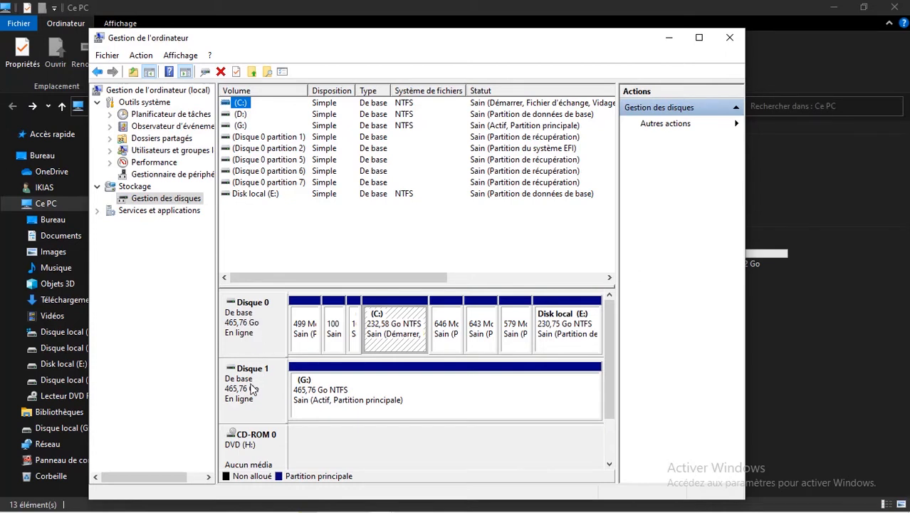
left_click(344, 402)
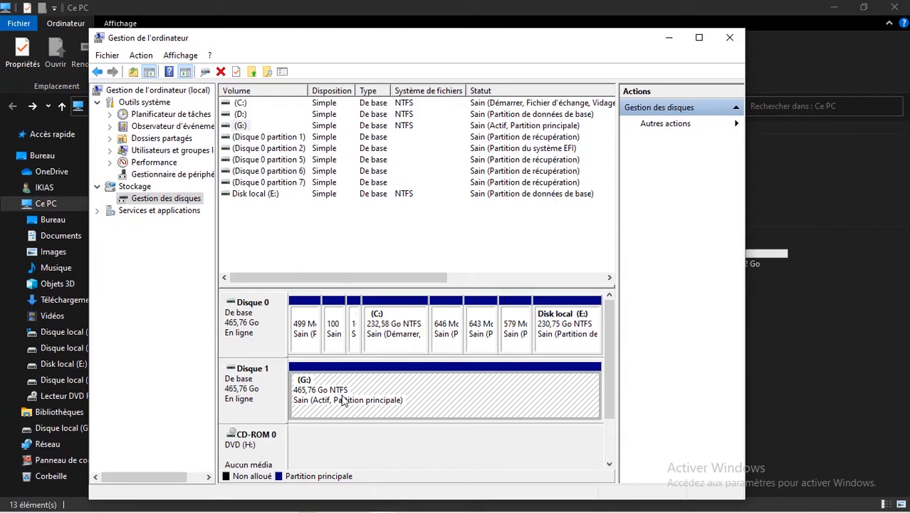
right_click(343, 401)
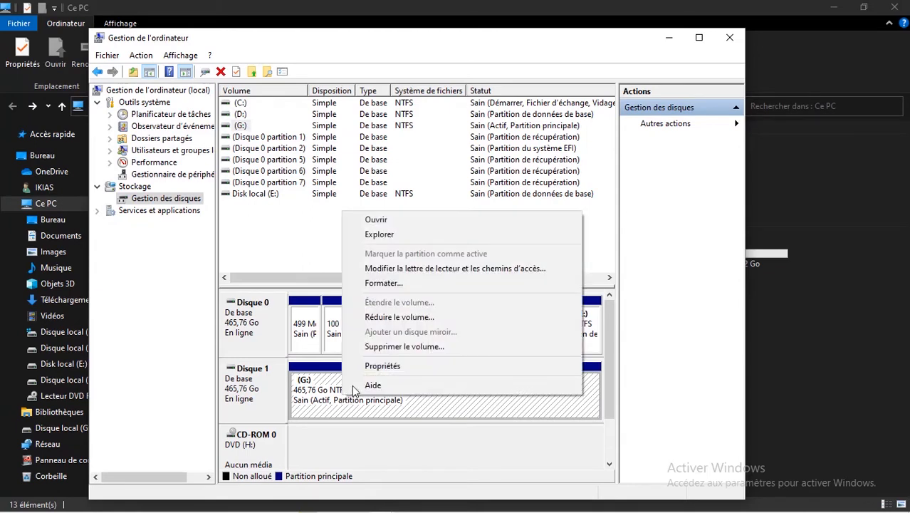
left_click(388, 322)
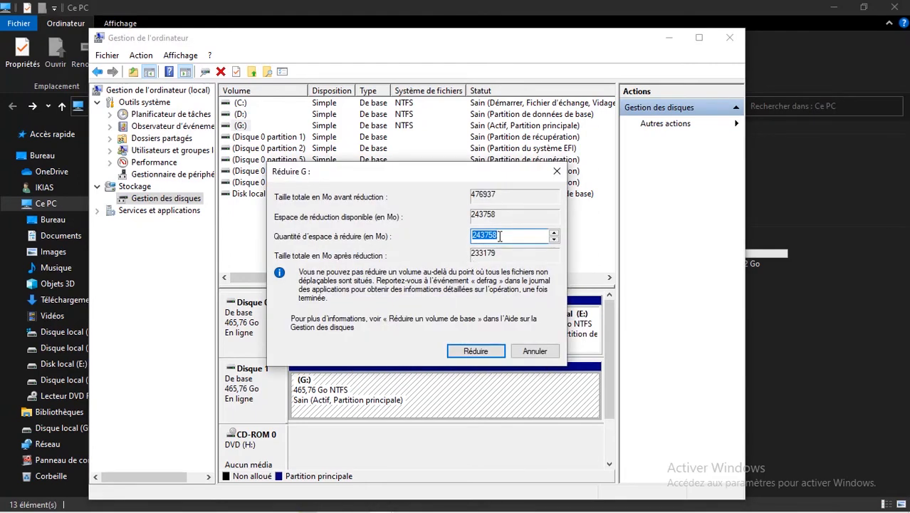
left_click(499, 236)
left_click(480, 236)
key("BackSpace")
key("BackSpace")
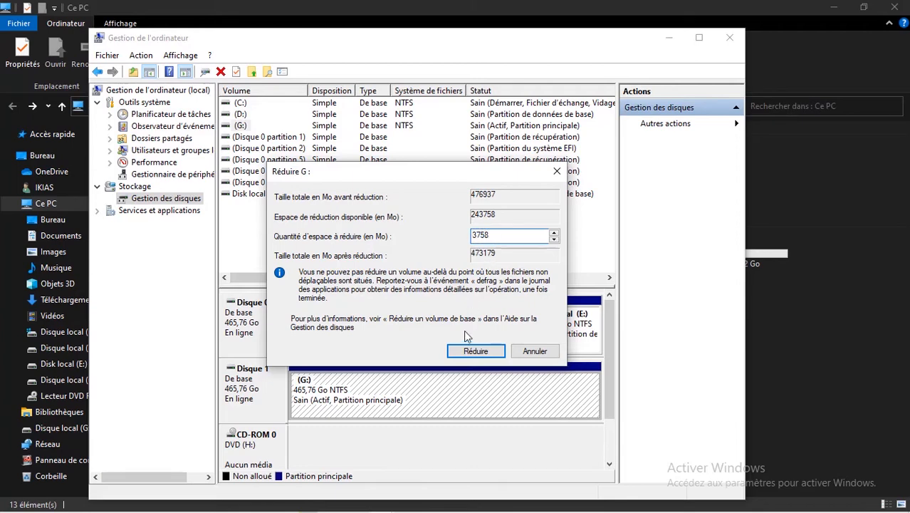
left_click(473, 351)
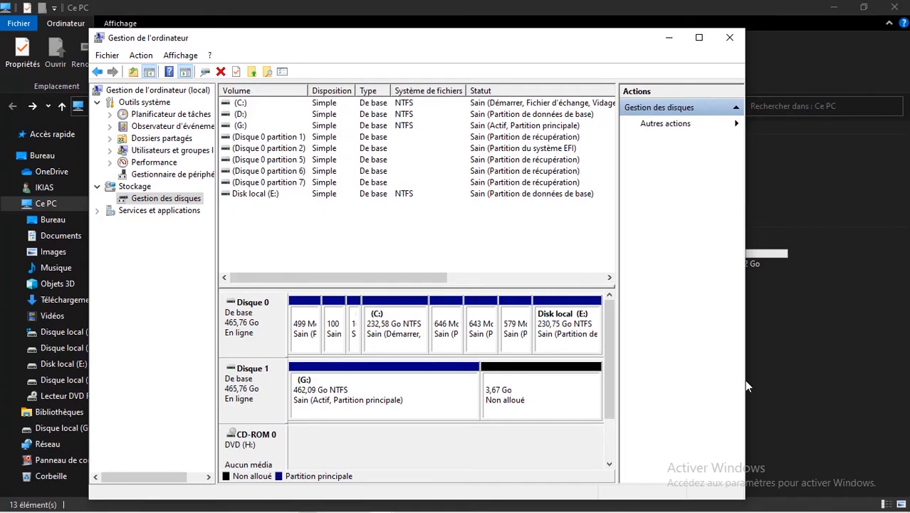
Check the drive list in Ce PC, and return to the Computer Management window.
left_click(773, 376)
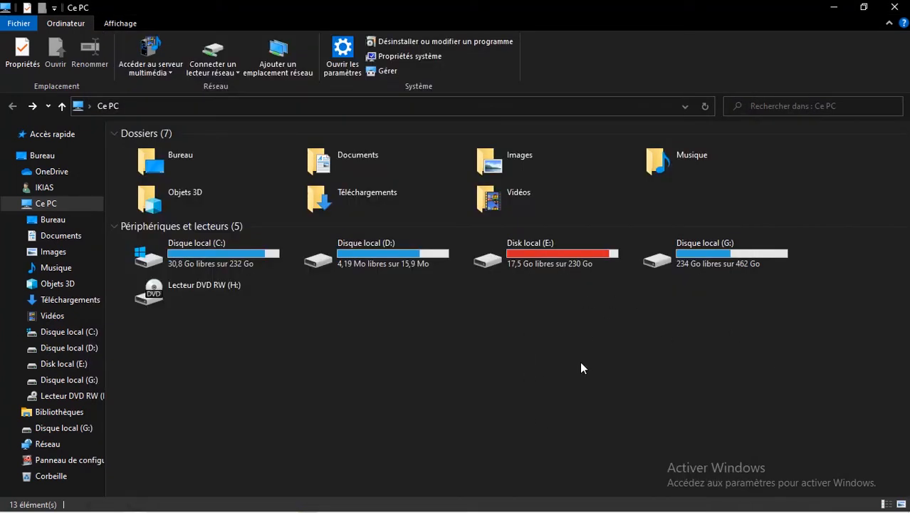
key("alt")
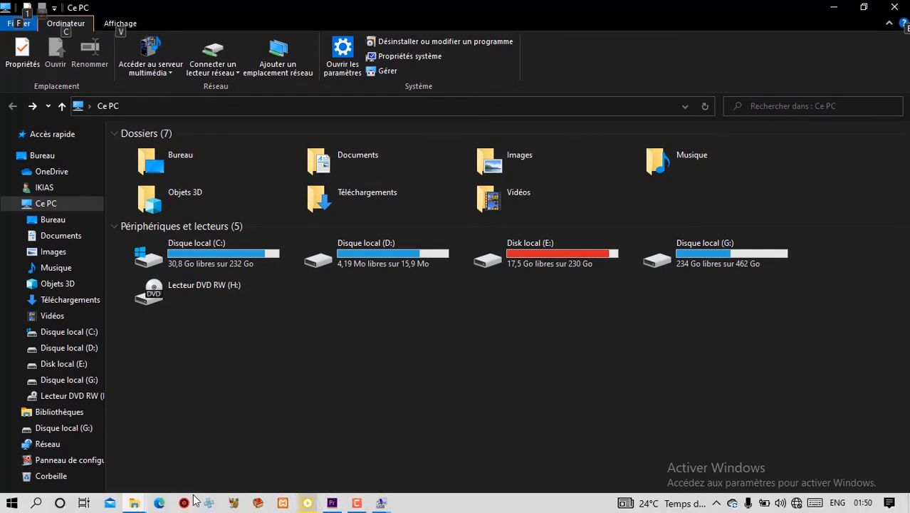
mouse_move(383, 503)
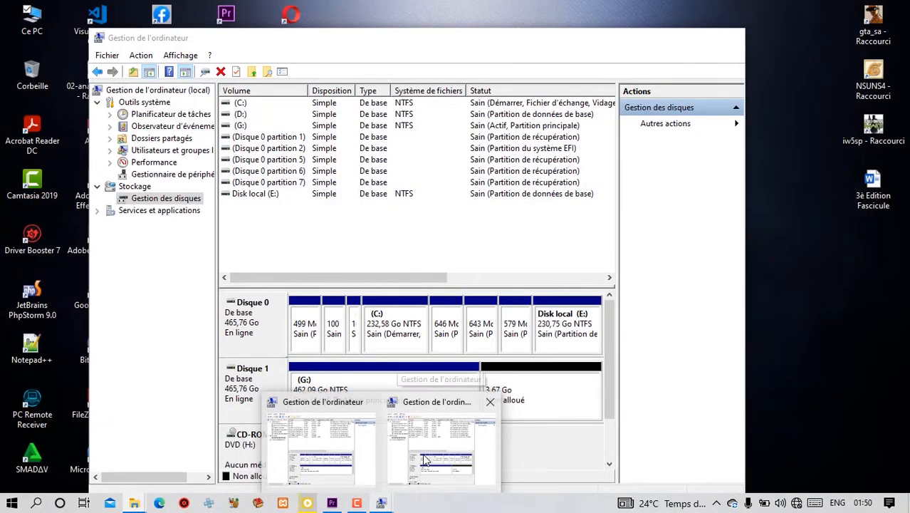
left_click(425, 459)
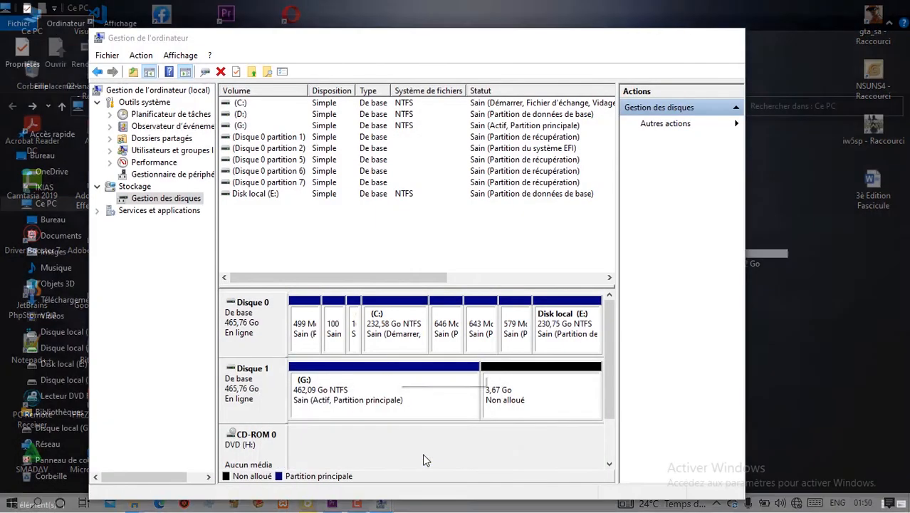
Start a new simple volume of 3758 MB in the unallocated space on Disque 1 and assign it drive letter Q.
right_click(519, 400)
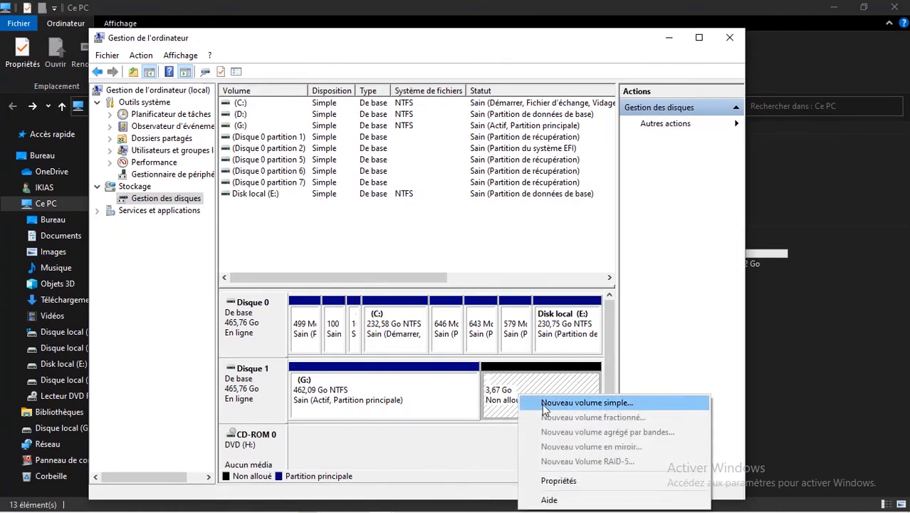
left_click(543, 405)
left_click(489, 343)
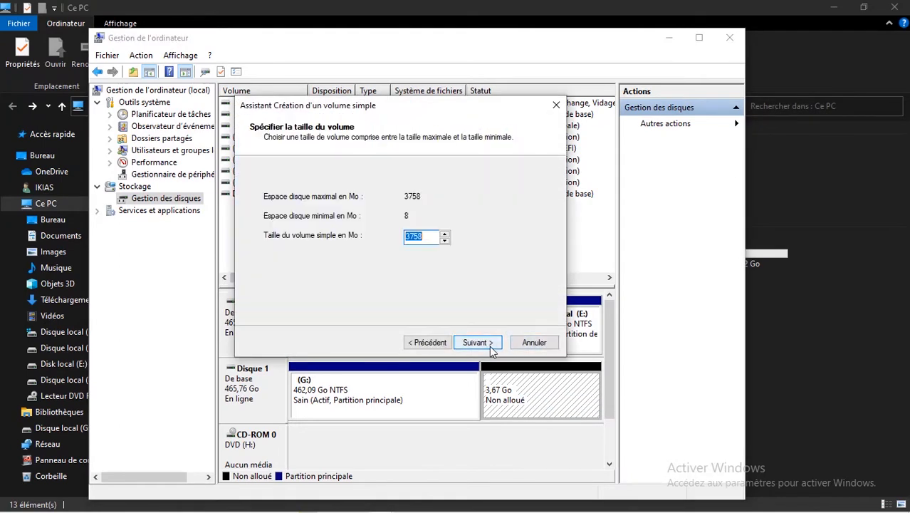
left_click(489, 344)
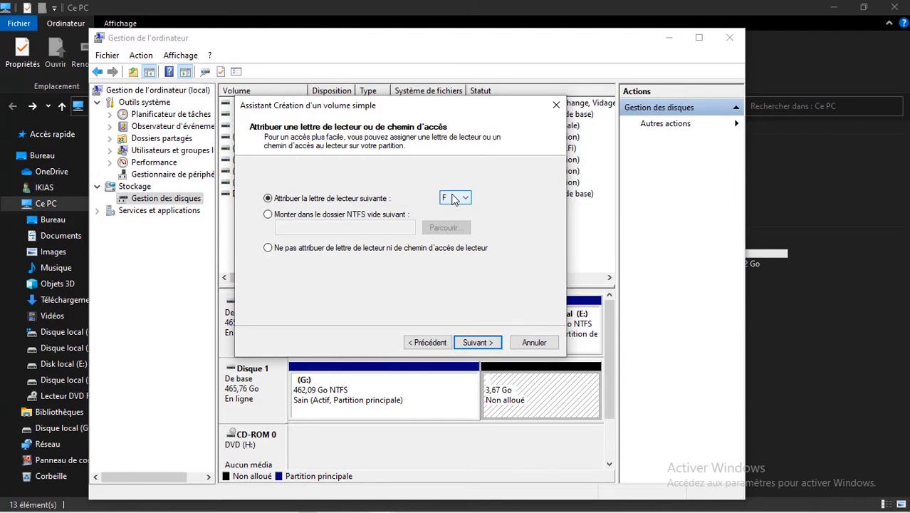
left_click(453, 200)
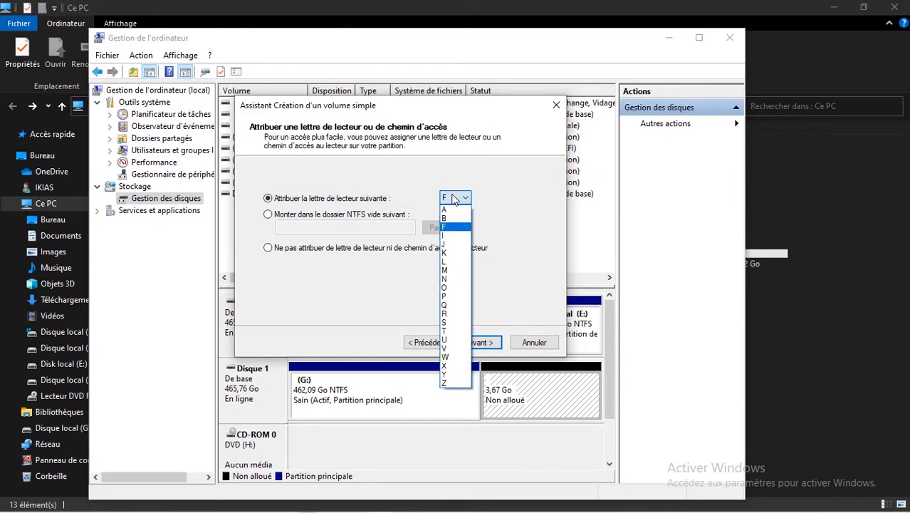
left_click(443, 304)
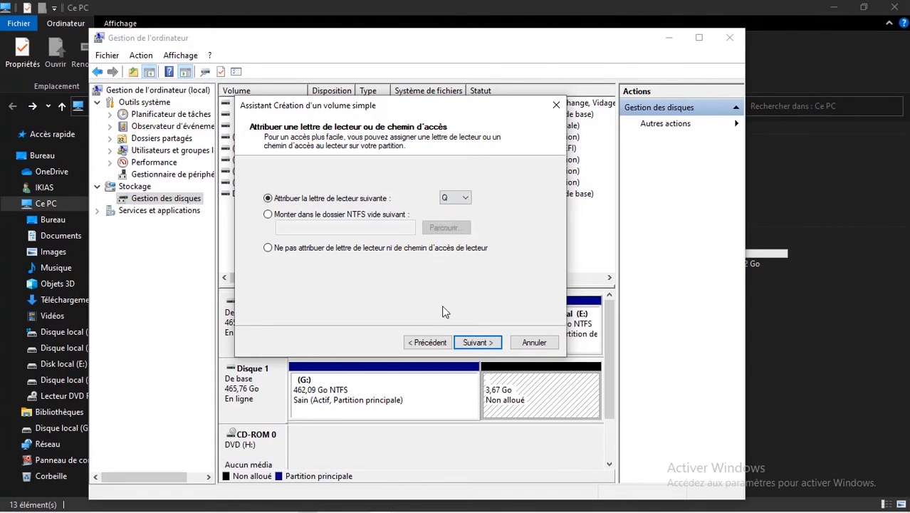
left_click(475, 343)
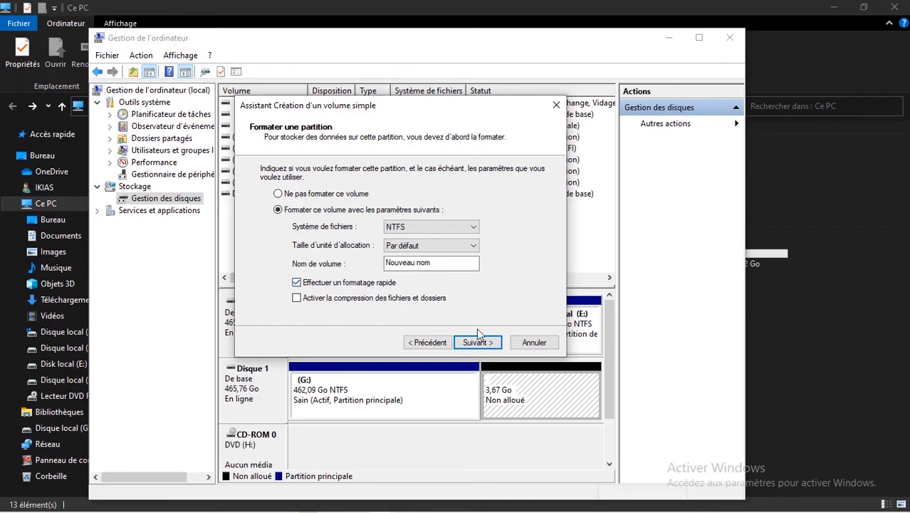
Name the new volume Test and create it with NTFS, the default allocation unit size and quick formatting.
left_click(415, 263)
left_click(432, 264)
key("BackSpace")
key("BackSpace")
key("BackSpace")
key("BackSpace")
key("BackSpace")
key("BackSpace")
key("BackSpace")
key("BackSpace")
key("BackSpace")
key("BackSpace")
key("BackSpace")
type("Test")
left_click(481, 345)
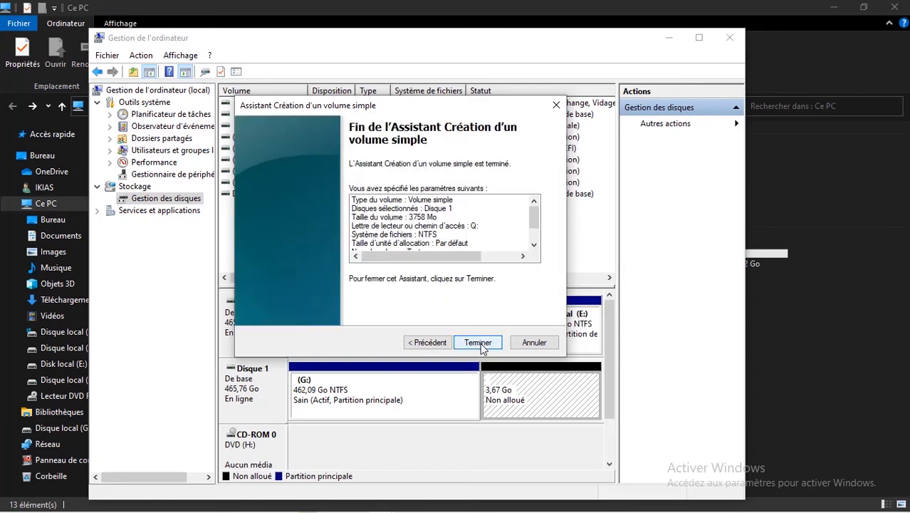
left_click(479, 343)
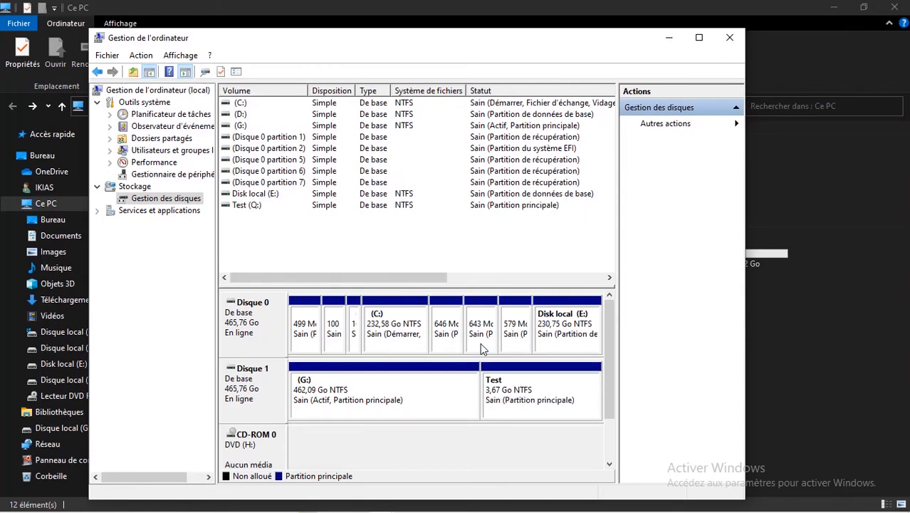
Look at the Test (Q:) drive in Ce PC, and return to the Computer Management window.
left_click(668, 38)
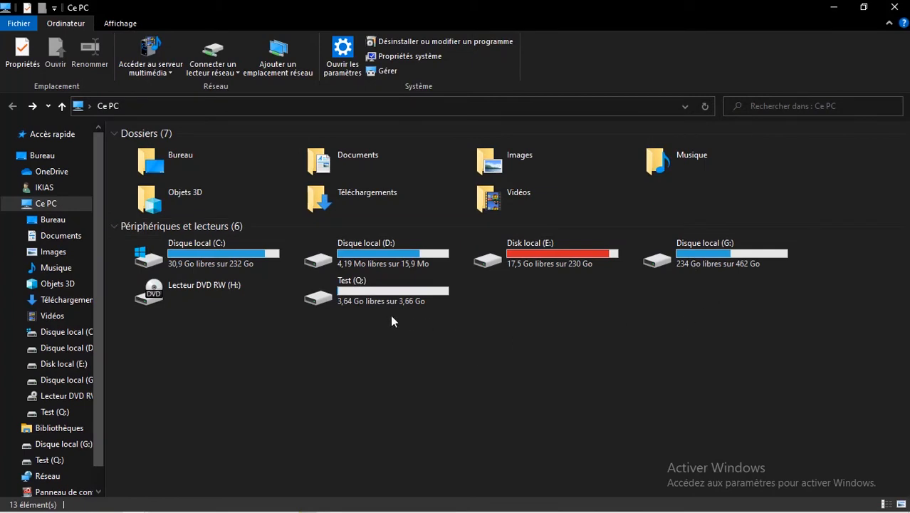
mouse_move(363, 302)
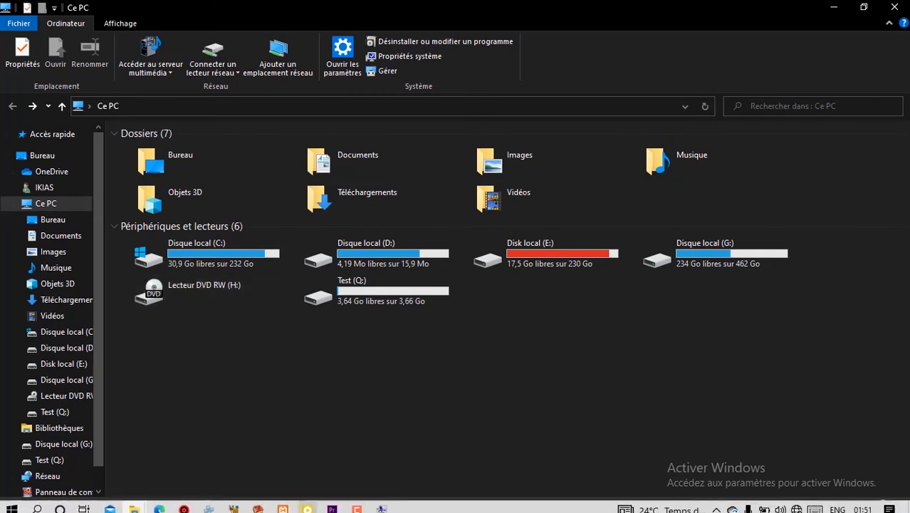
left_click(383, 504)
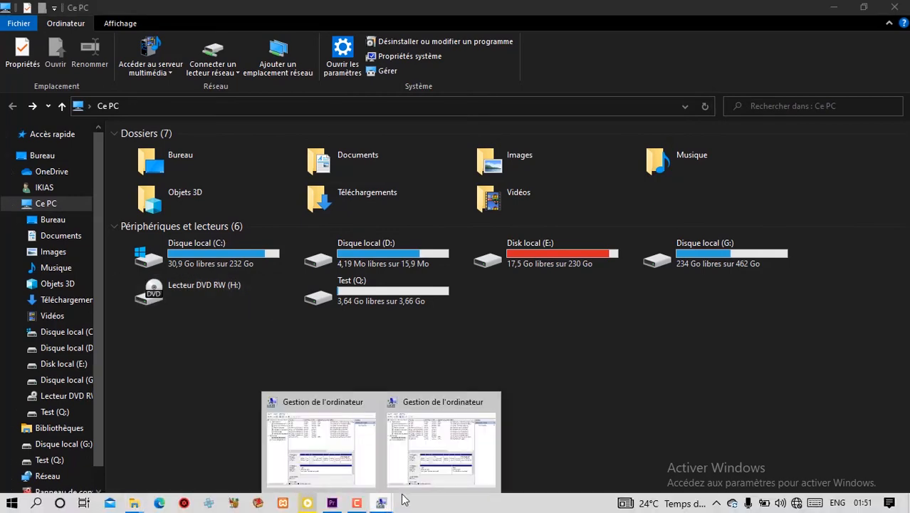
left_click(495, 450)
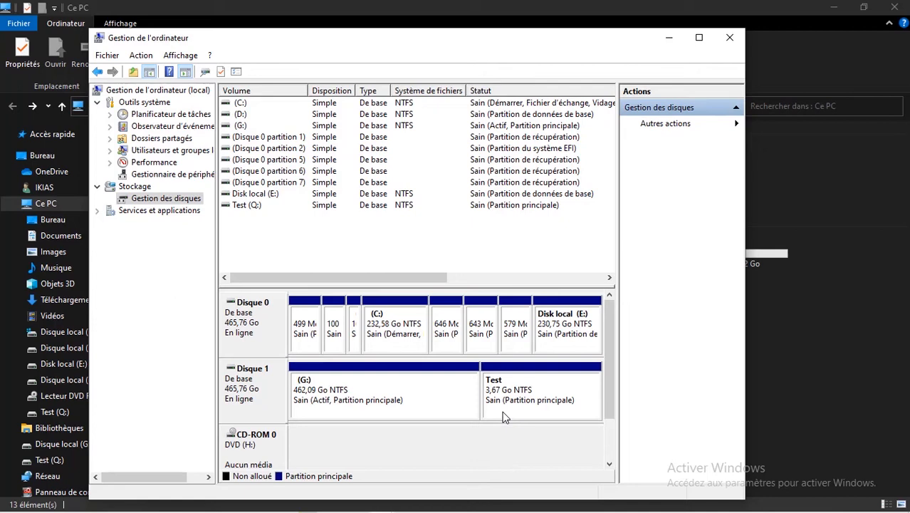
Delete the Test (Q:) volume from Disque 1 and accept the loss of its data.
left_click(364, 407)
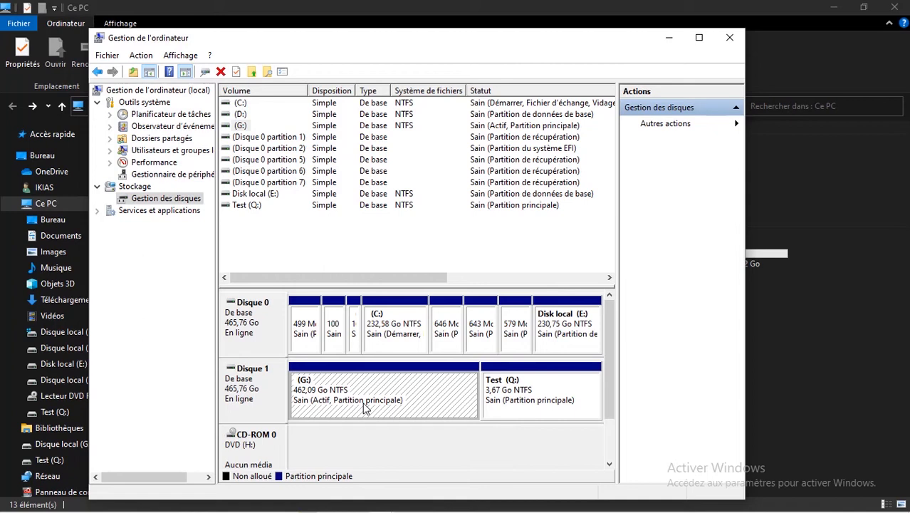
left_click(500, 416)
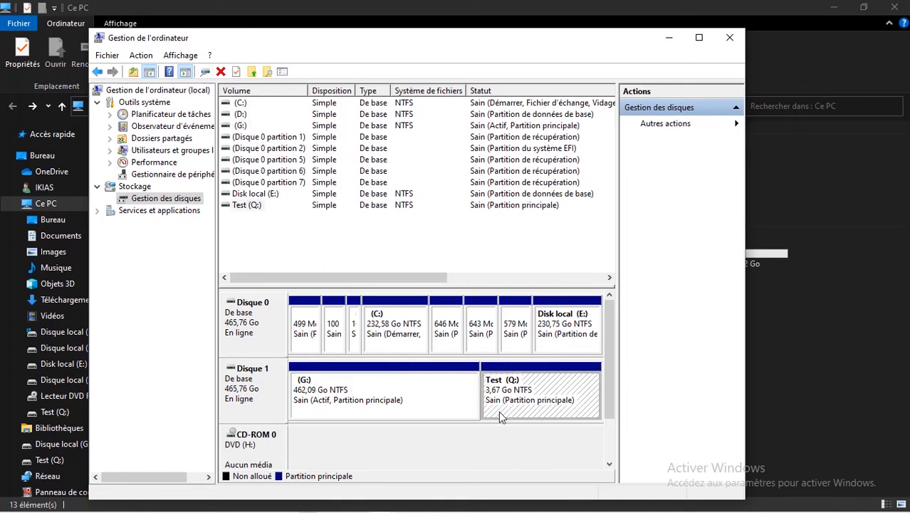
right_click(524, 396)
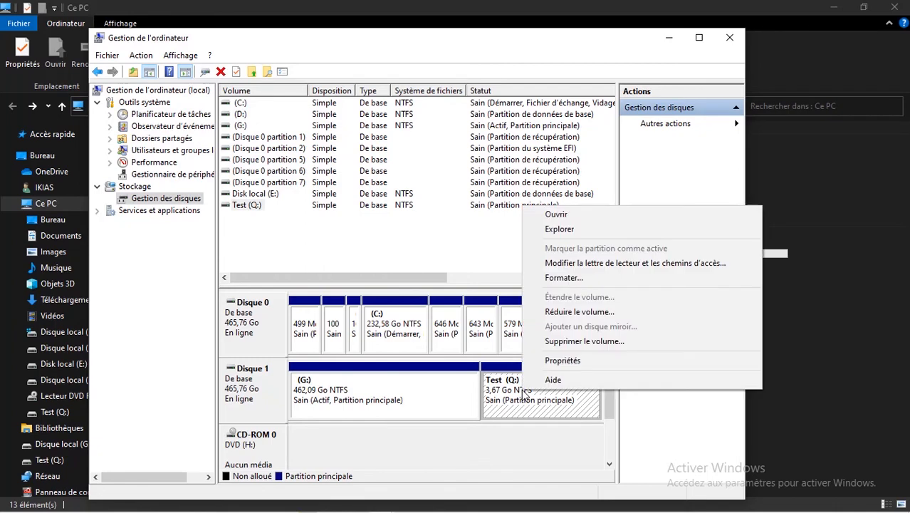
left_click(571, 342)
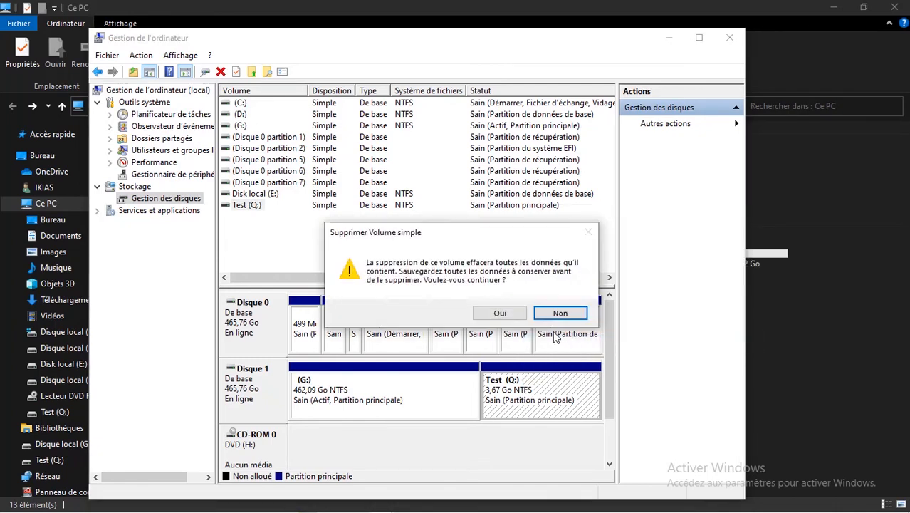
left_click(501, 314)
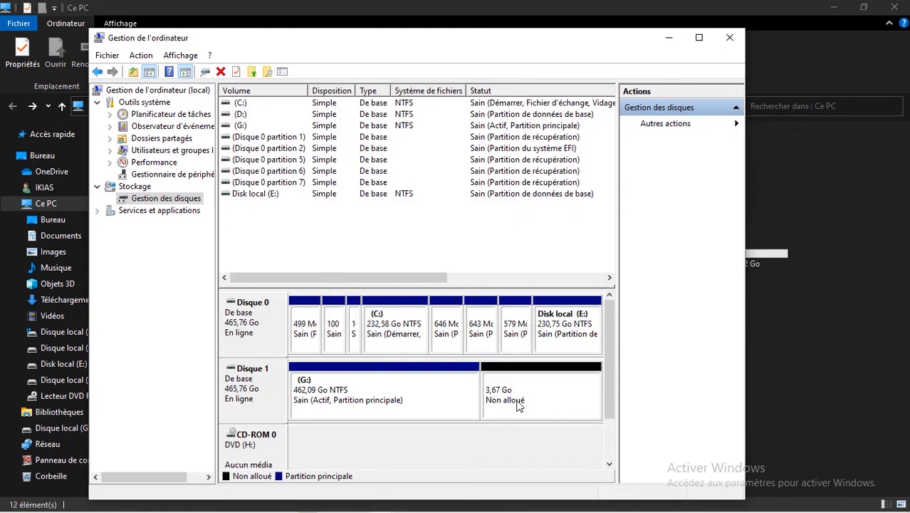
Extend the G: volume with the 3758 MB of unallocated space on Disque 1, and minimise Computer Management.
left_click(398, 392)
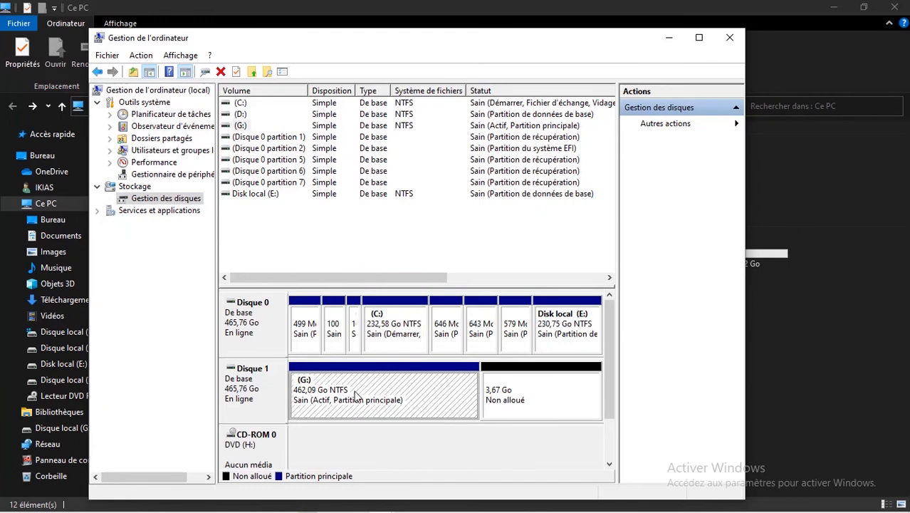
right_click(347, 395)
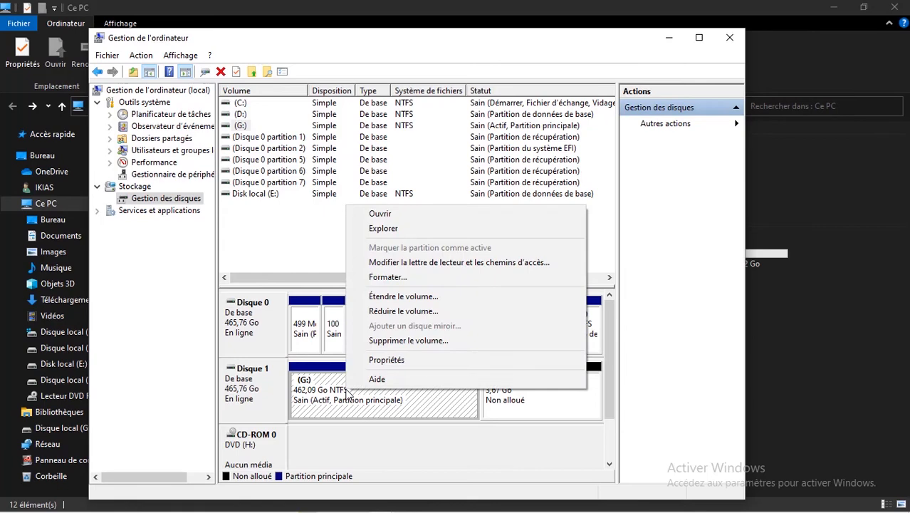
left_click(395, 300)
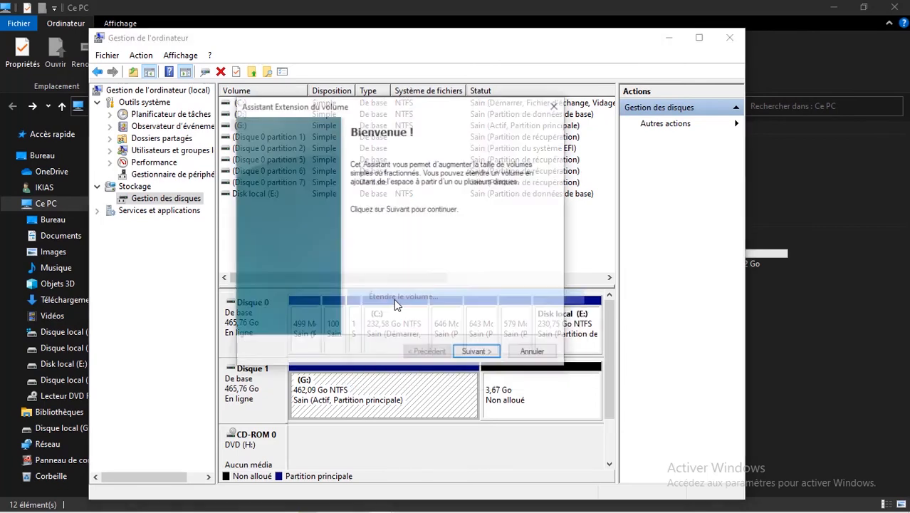
left_click(487, 359)
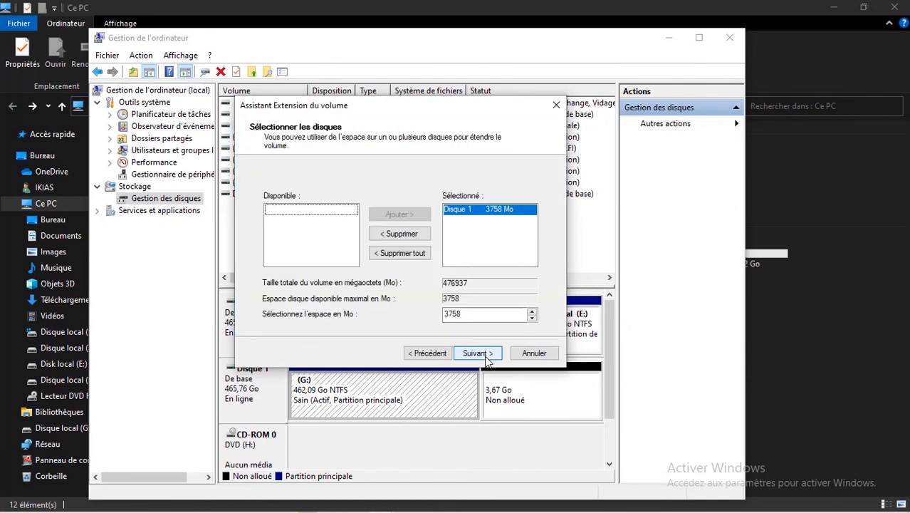
left_click(487, 359)
left_click(487, 360)
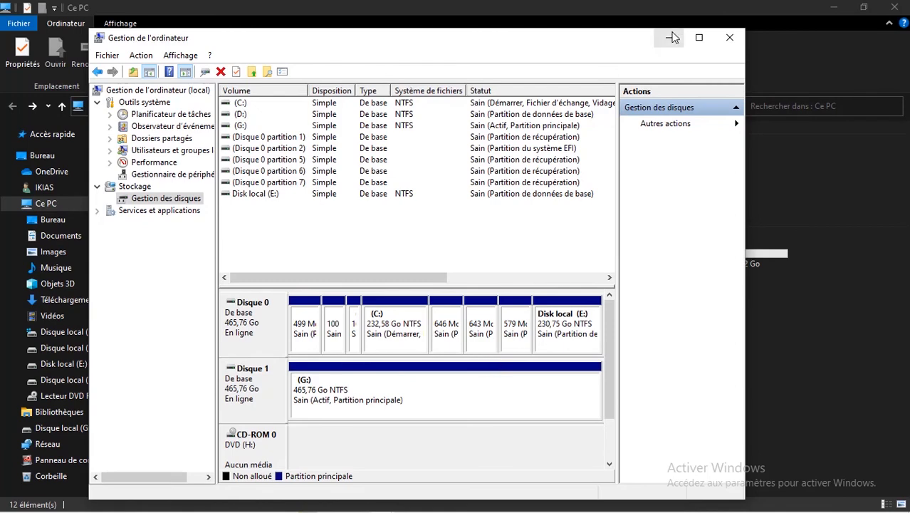
left_click(673, 37)
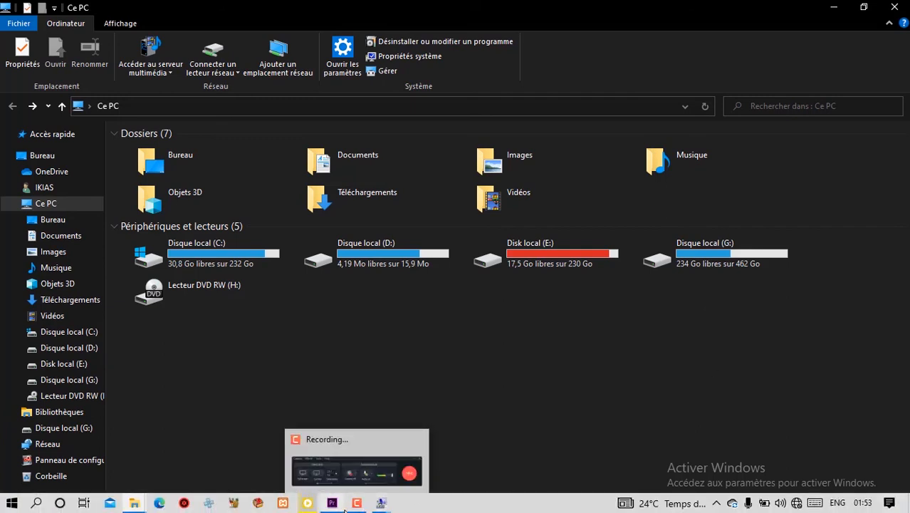
left_click(367, 477)
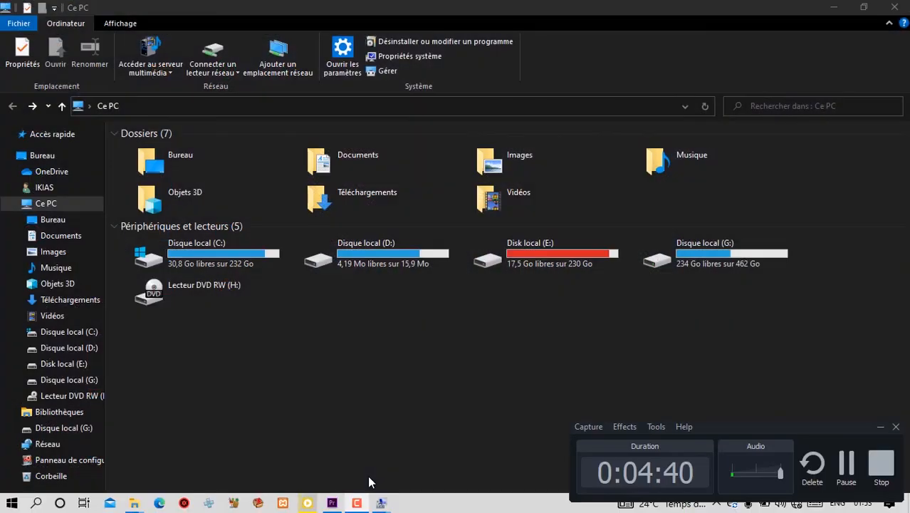